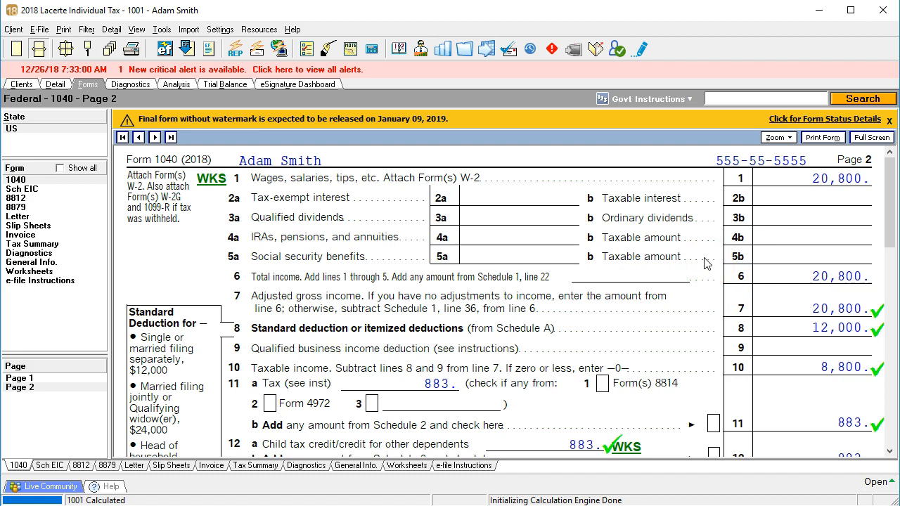
Step: Open the Interest Income (1099-INT, 1099-OID) input screen in the client's return detail
click(57, 85)
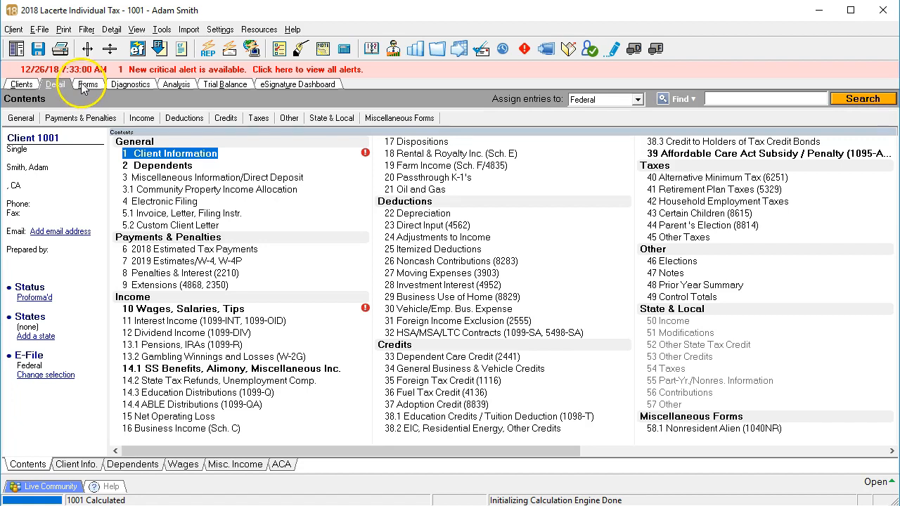
click(140, 119)
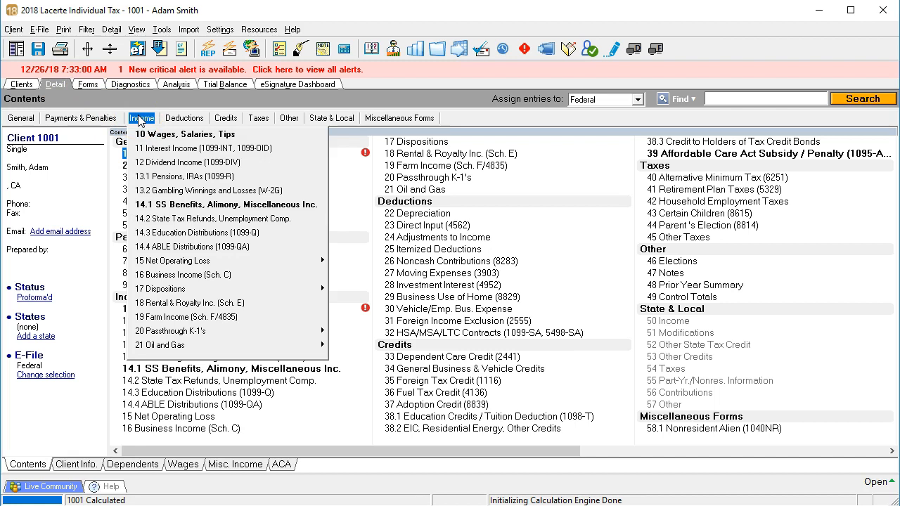
click(154, 148)
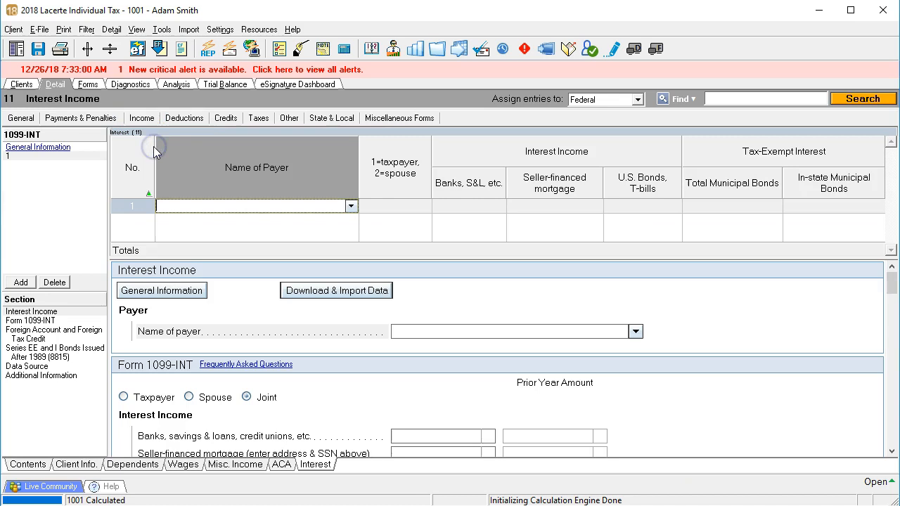
click(199, 206)
Step: Switch to the browser and examine the interest income and early withdrawal penalty boxes on the 2019 Form 1099-INT
key(alt+Tab)
scroll(285, 392, down, 1)
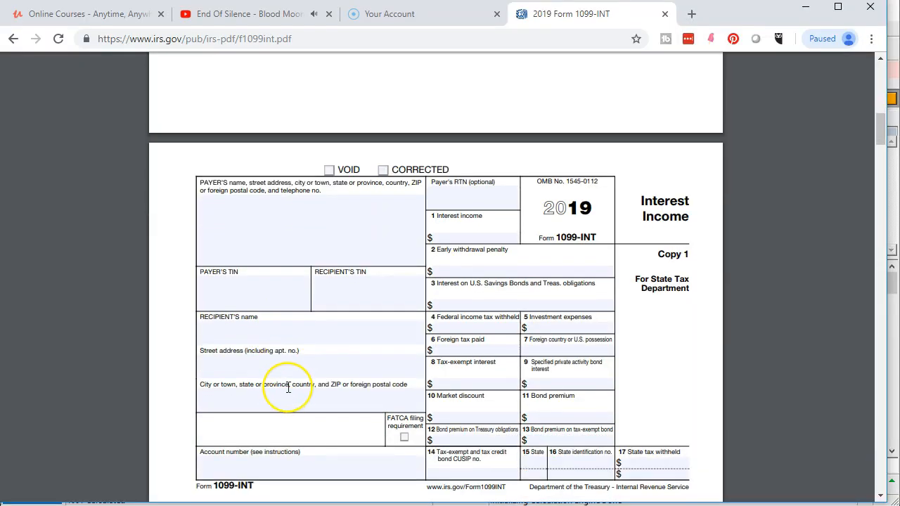
scroll(287, 388, down, 1)
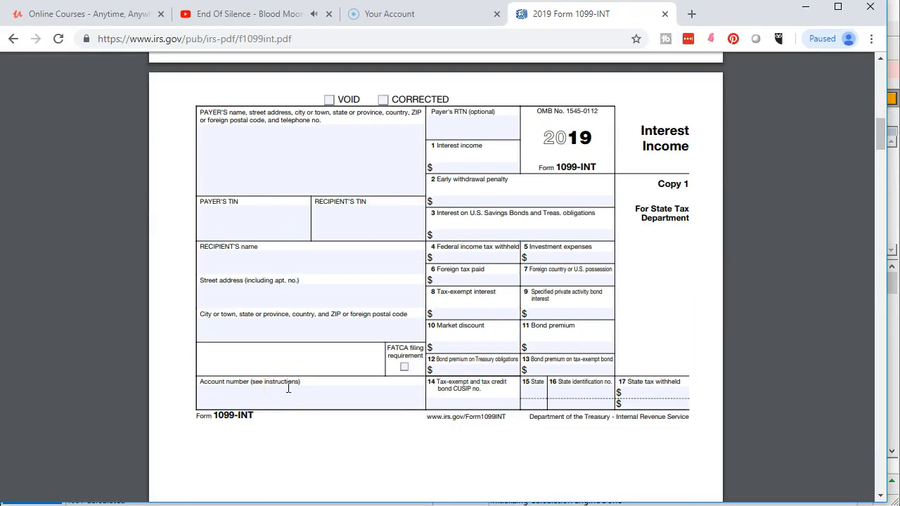
click(457, 169)
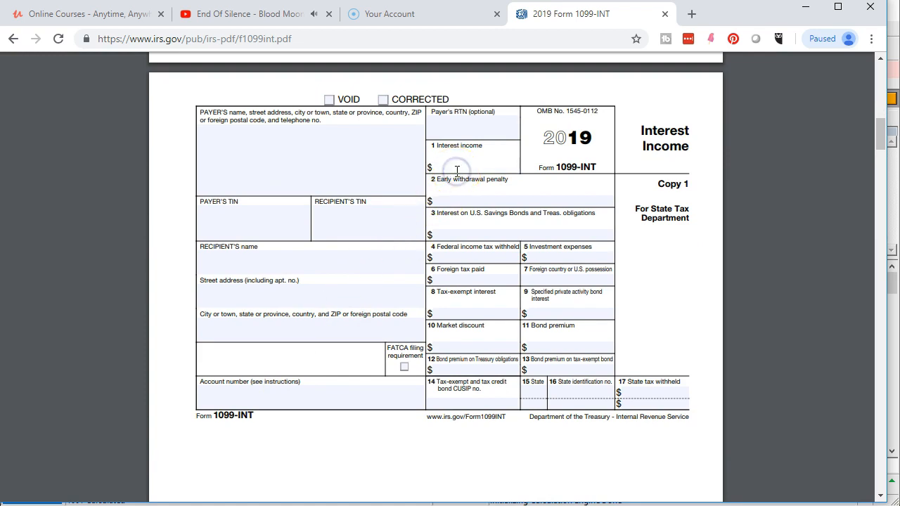
click(458, 201)
Step: Switch back to Lacerte and enter Bank 1 as the first payer with 900 of interest from banks, S&L, etc
click(177, 505)
click(211, 207)
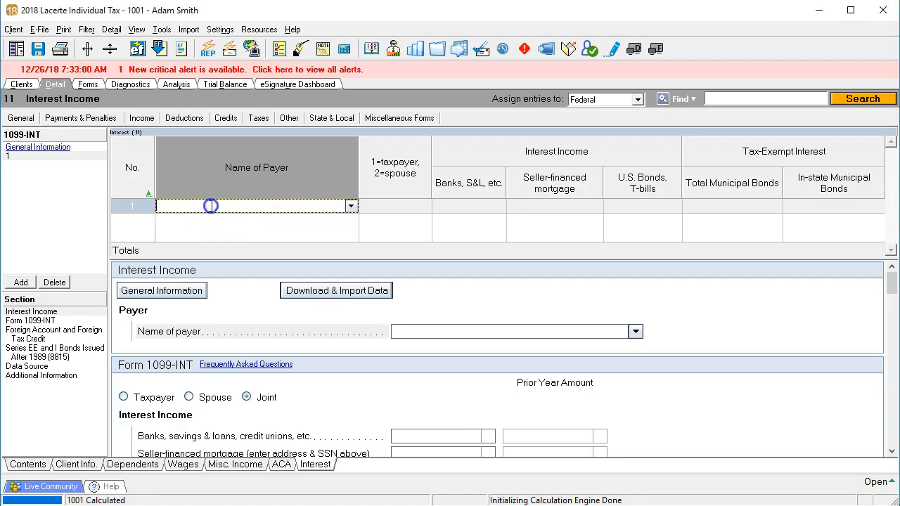
text(Bank 1)
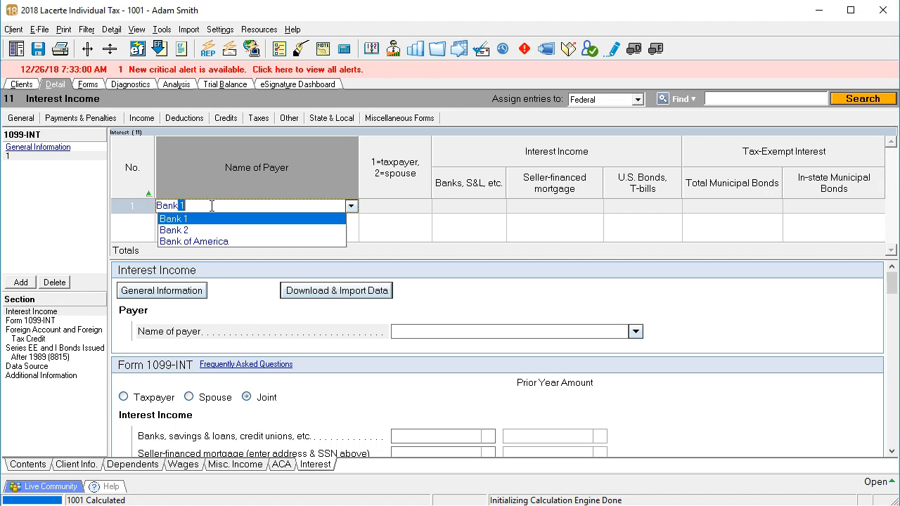
key(Tab)
key(Tab)
text(9)
key(Tab)
key(Tab)
key(Tab)
key(Tab)
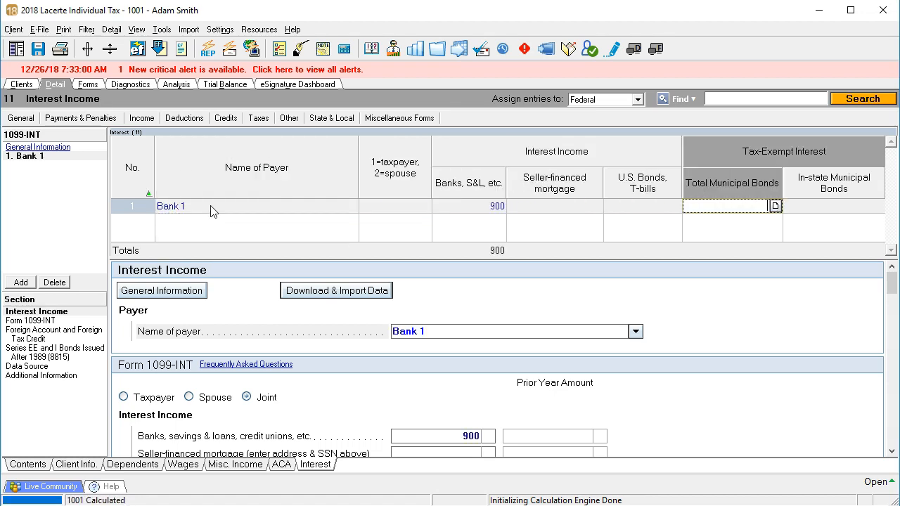
Step: Add a second 1099-INT payer named Bank 2 with 700 of interest from banks, S&L, etc
click(213, 210)
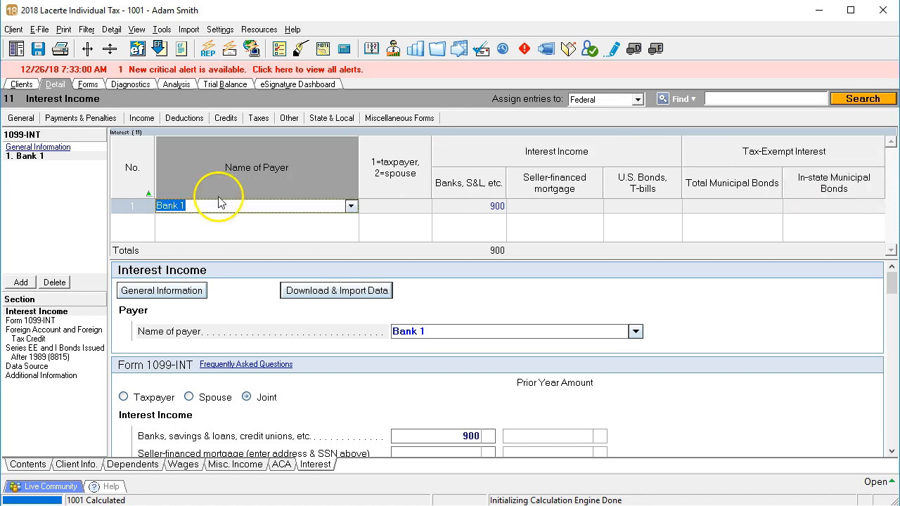
click(21, 283)
text(Bank )
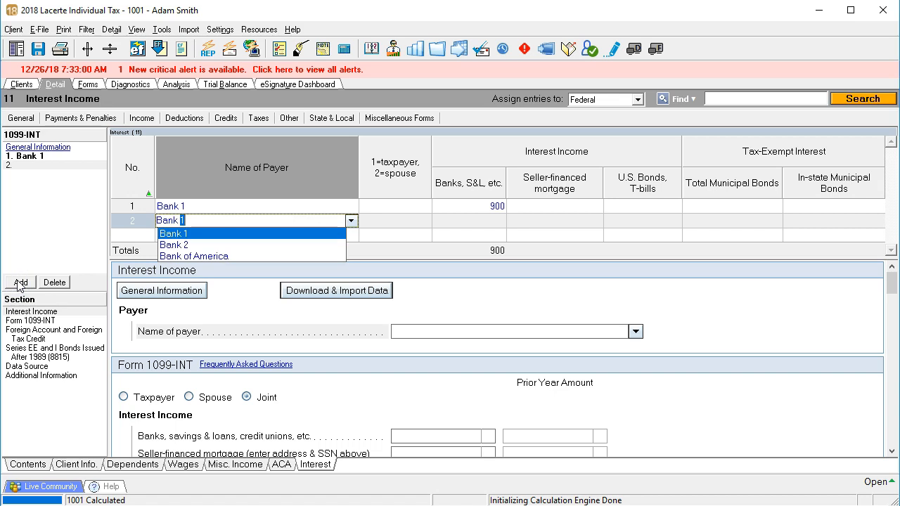
text(2)
key(Tab)
key(Tab)
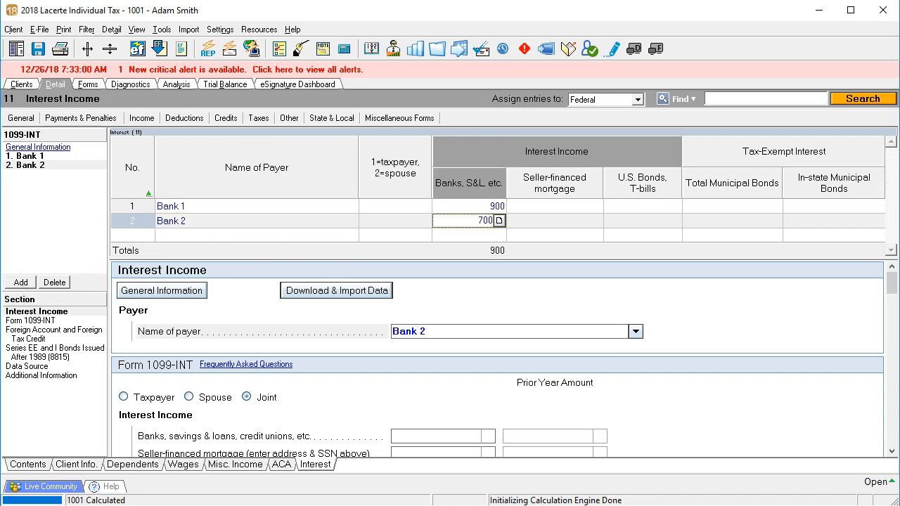
text(700)
key(Tab)
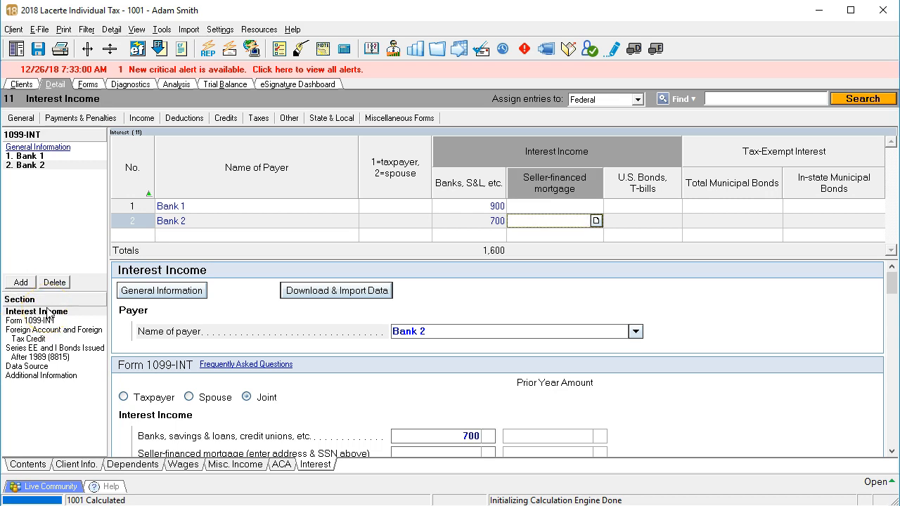
Step: Clear the banks, S&L interest amount for Bank 2
click(498, 241)
click(491, 221)
key(Delete)
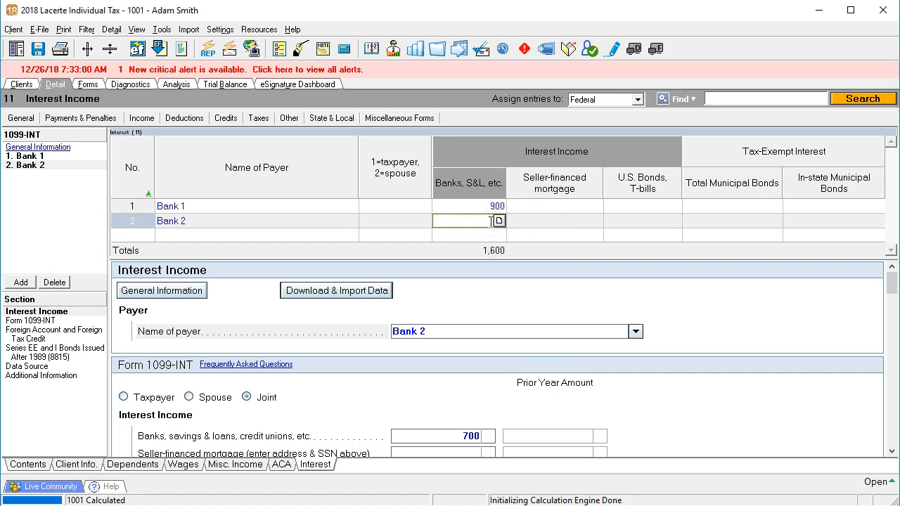
key(Tab)
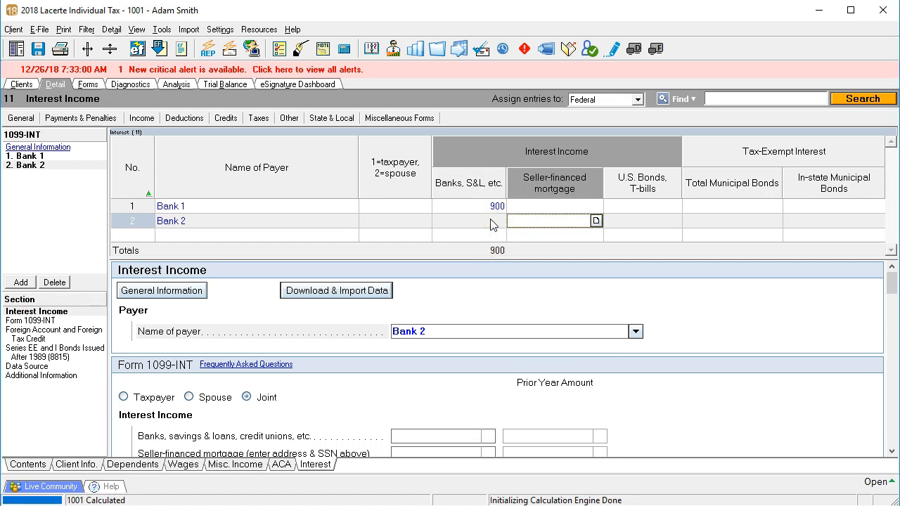
Step: Review Form 1040 page 2 and examine the supporting worksheet for the taxable interest on line 2b
click(88, 84)
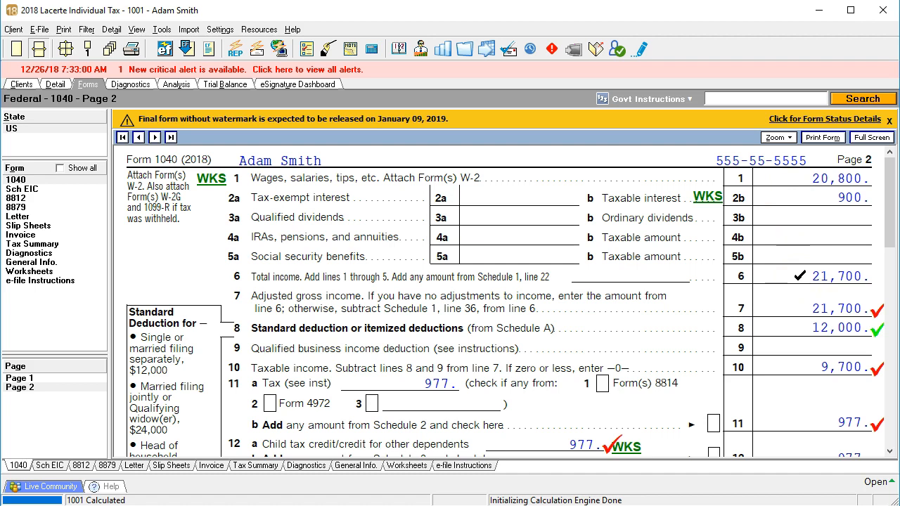
click(712, 202)
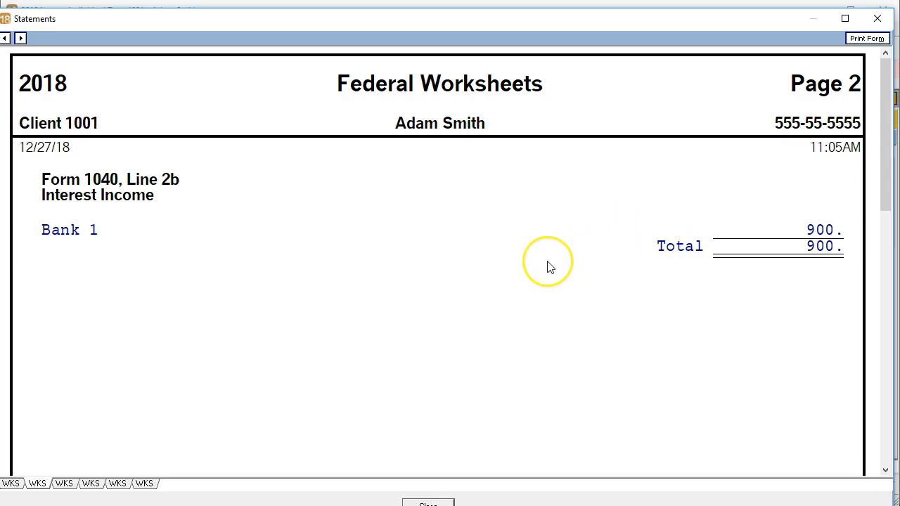
click(877, 19)
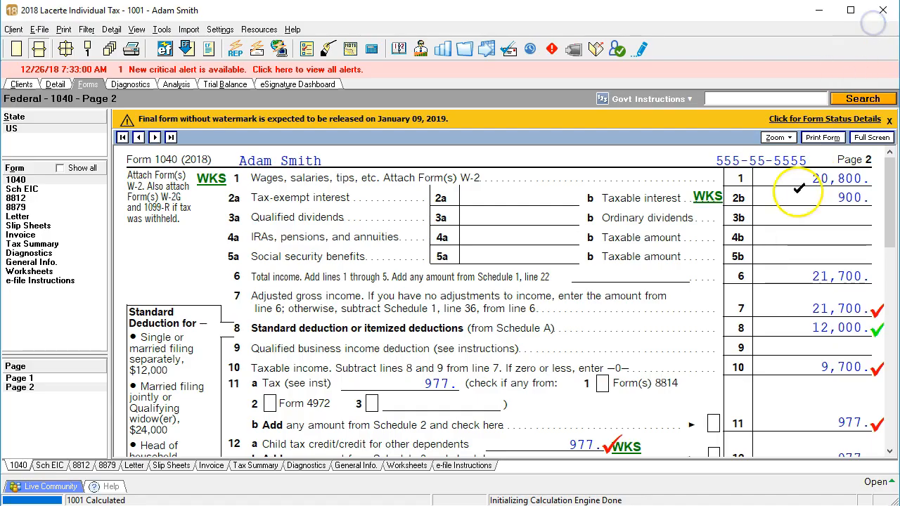
scroll(770, 303, down, 1)
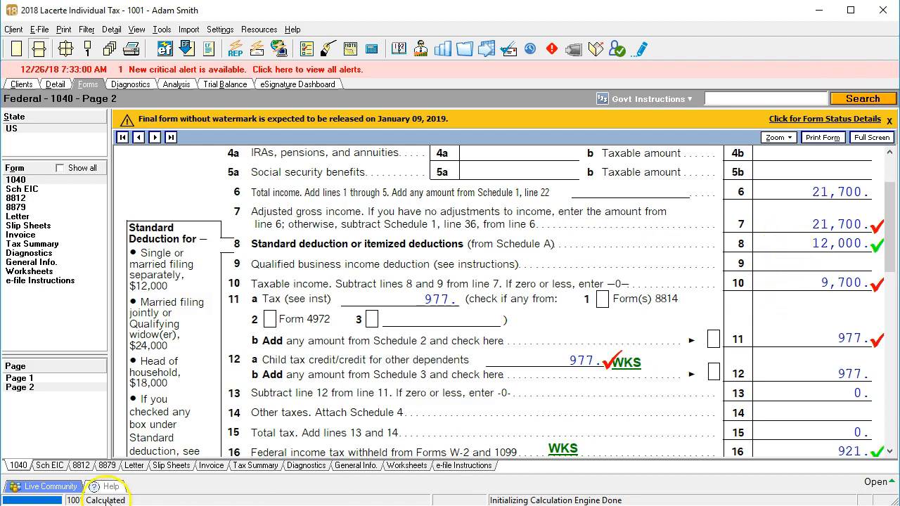
scroll(521, 373, up, 1)
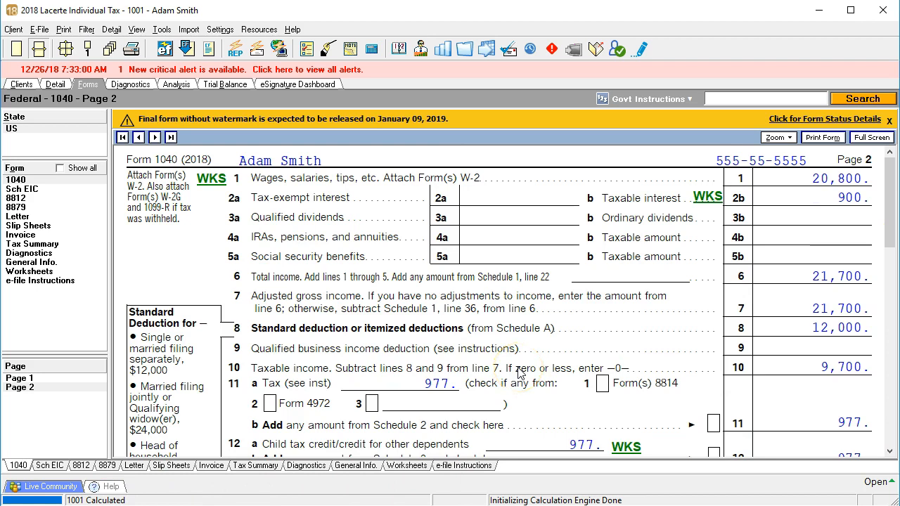
Step: List all available forms, view Schedule B, and restore the list to only the forms in the return
click(60, 168)
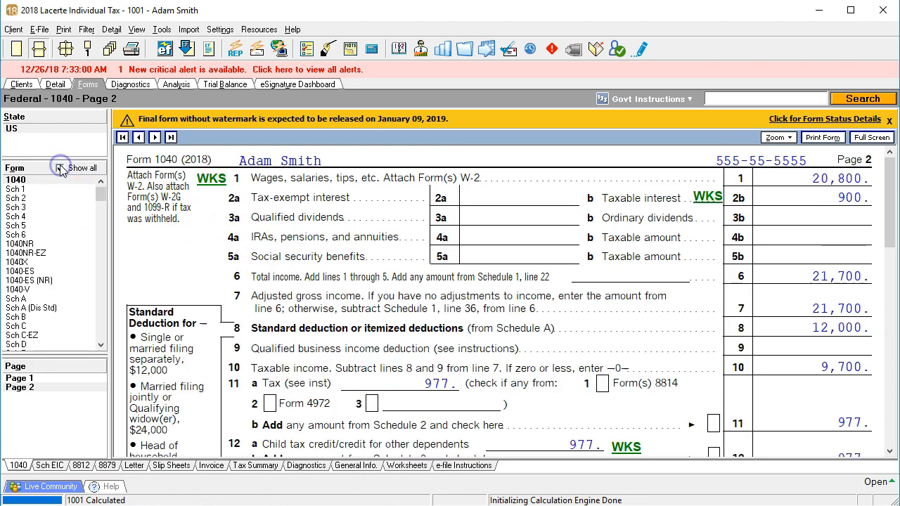
click(22, 318)
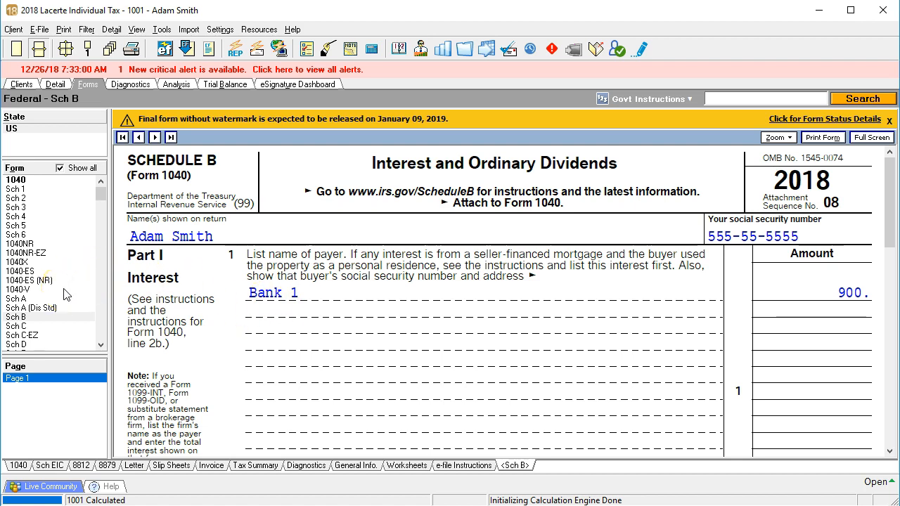
click(60, 168)
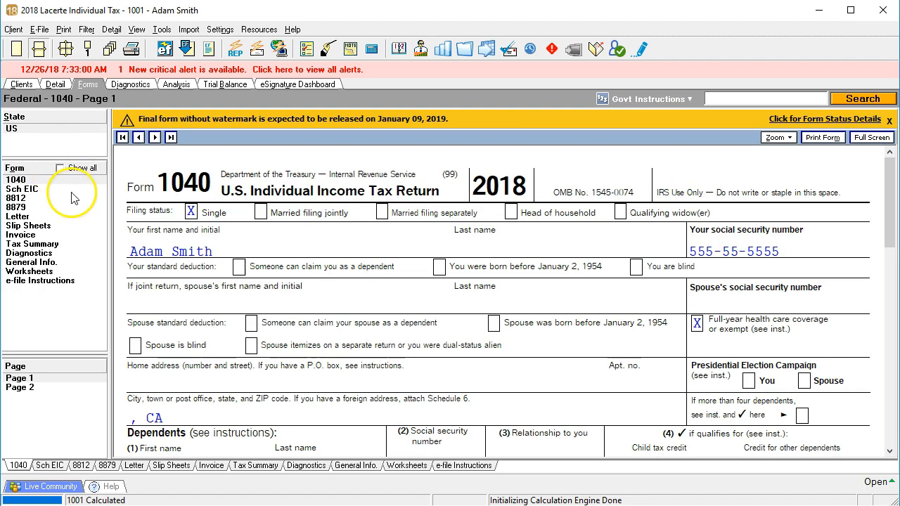
Step: Return to the interest input detail and enter 700 of banks, S&L interest for Bank 2
click(56, 86)
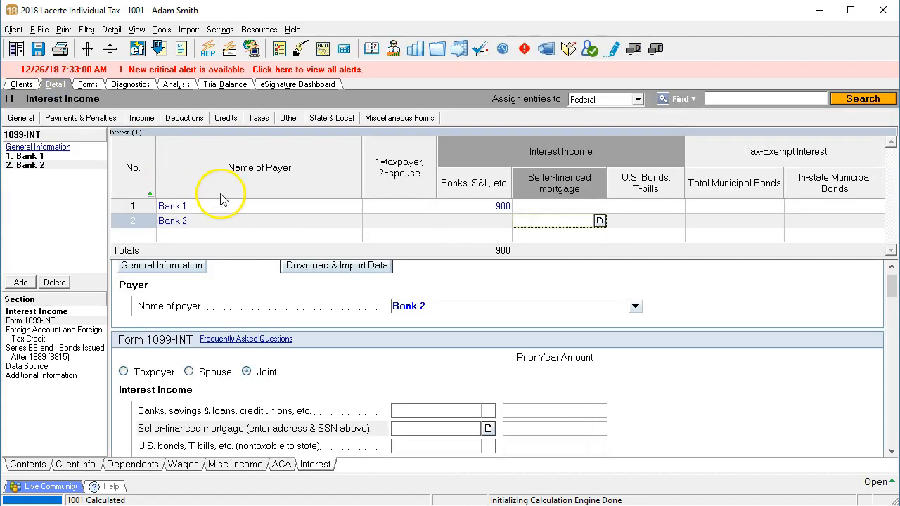
click(478, 221)
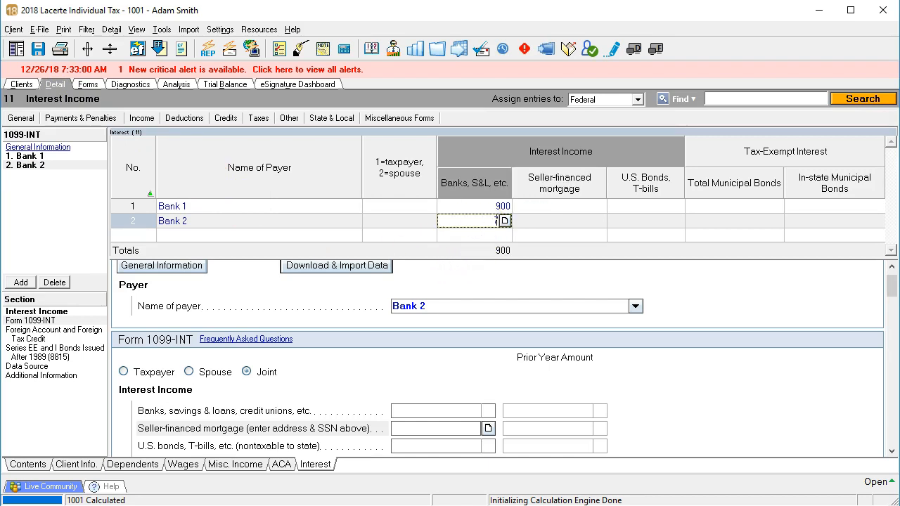
text(700)
key(Tab)
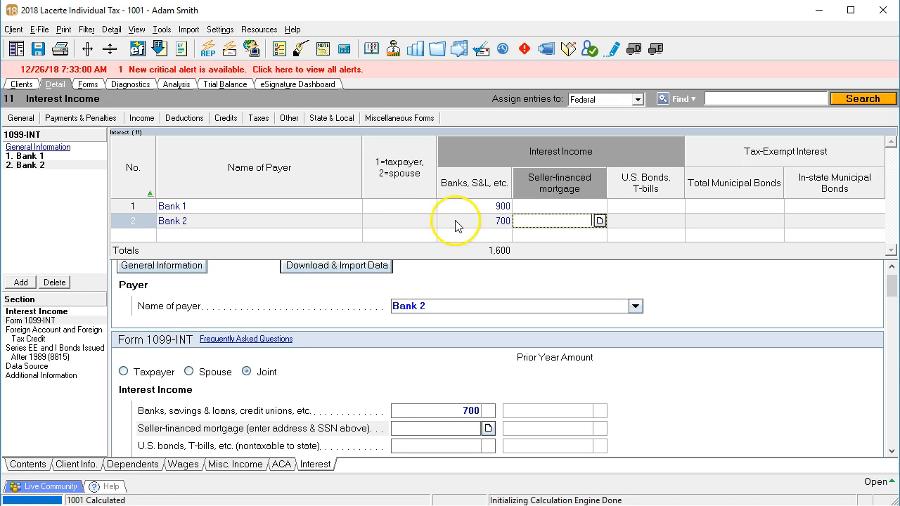
Step: Open page 2 of Form 1040 and add a check mark to the taxable interest on line 2b
click(88, 84)
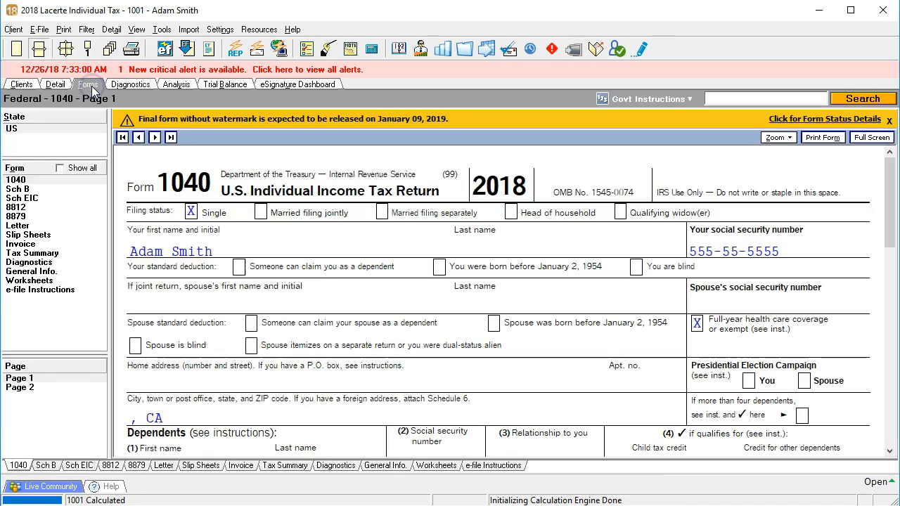
click(42, 389)
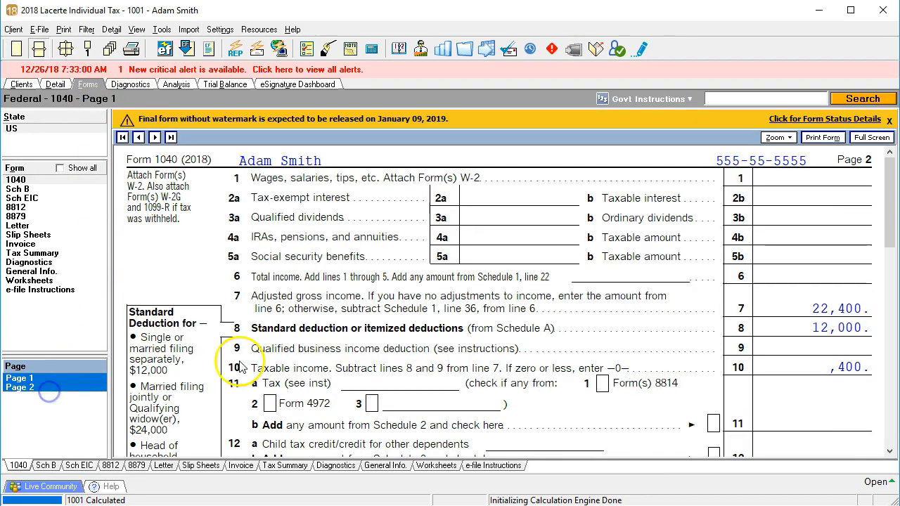
click(790, 199)
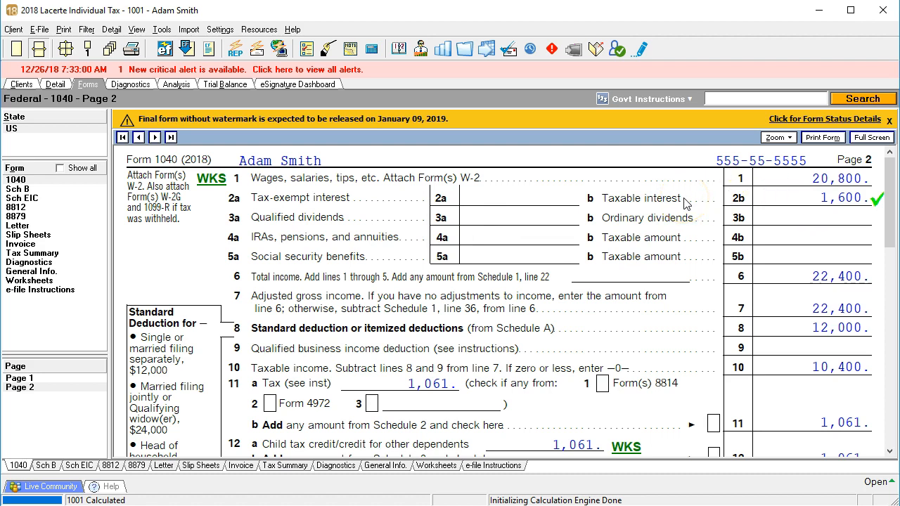
Step: Examine the payers and interest amounts in Part I of Schedule B through line 4
click(19, 189)
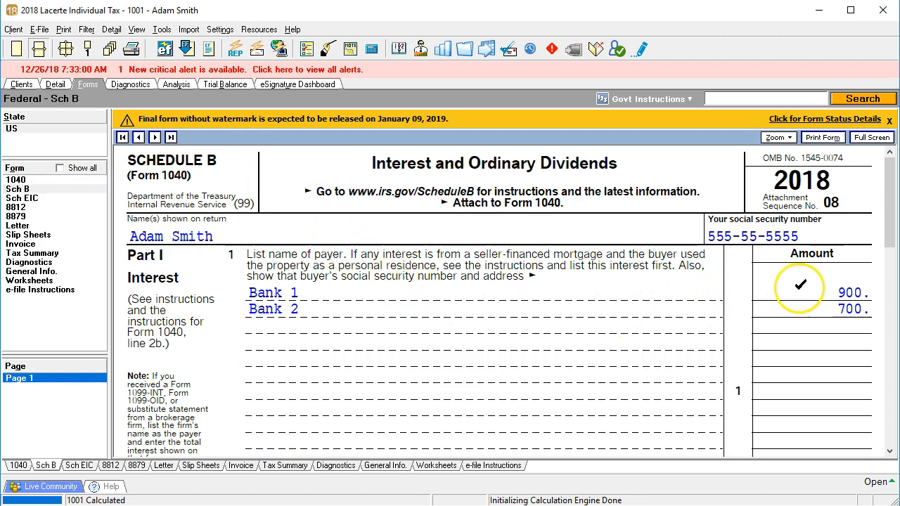
scroll(800, 288, down, 5)
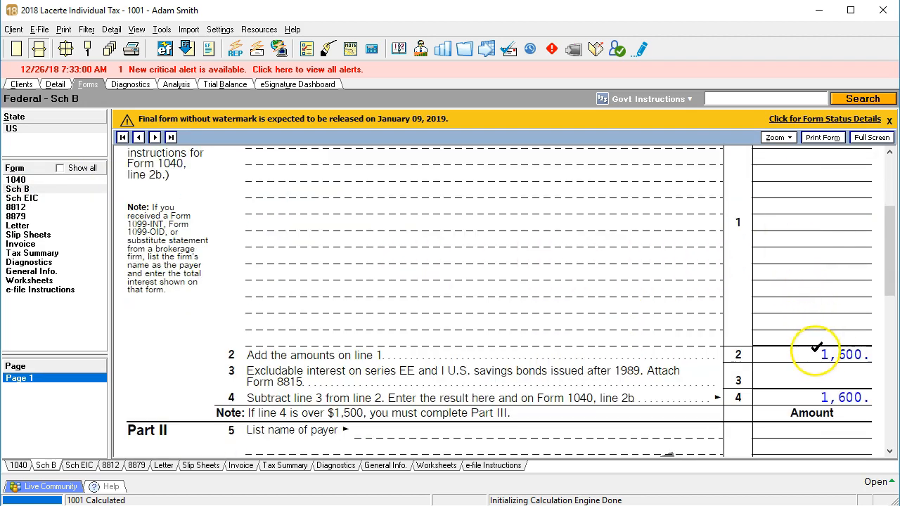
scroll(815, 347, down, 3)
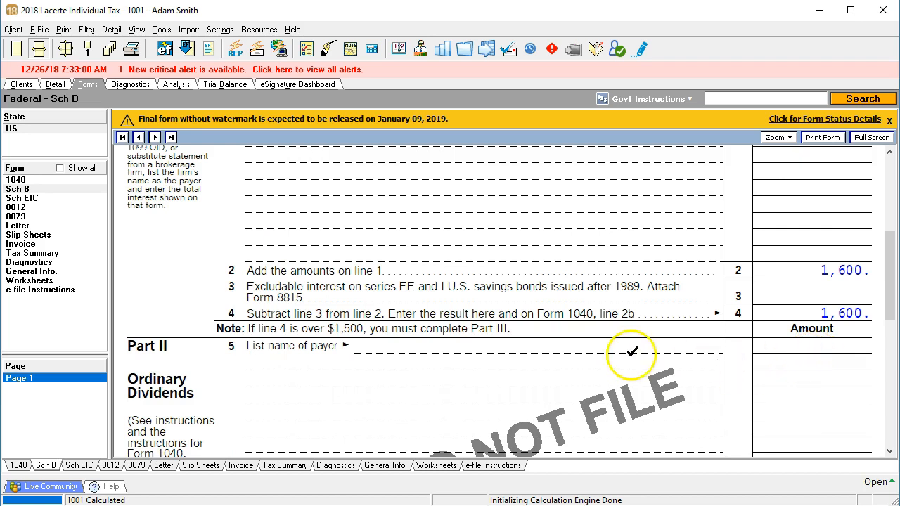
Step: Return to Form 1040 page 2 to compare the taxable interest on line 2b with Schedule B
click(27, 181)
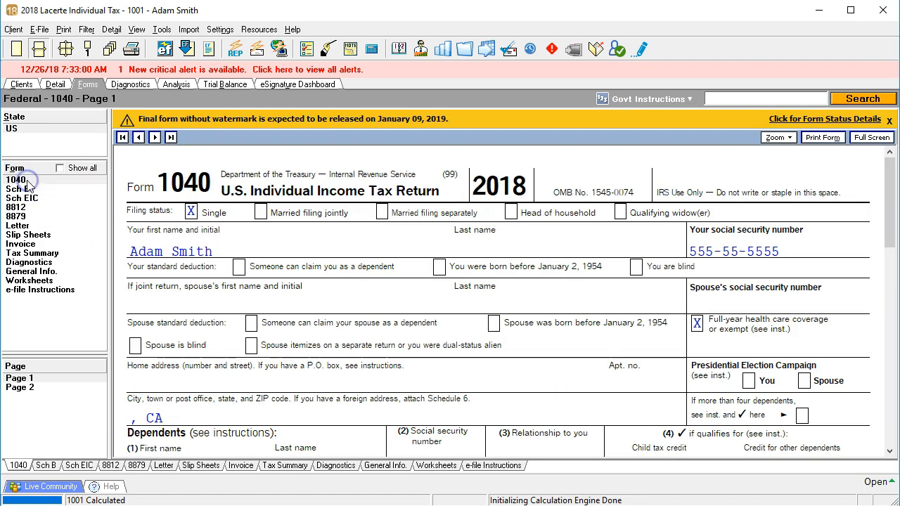
click(30, 387)
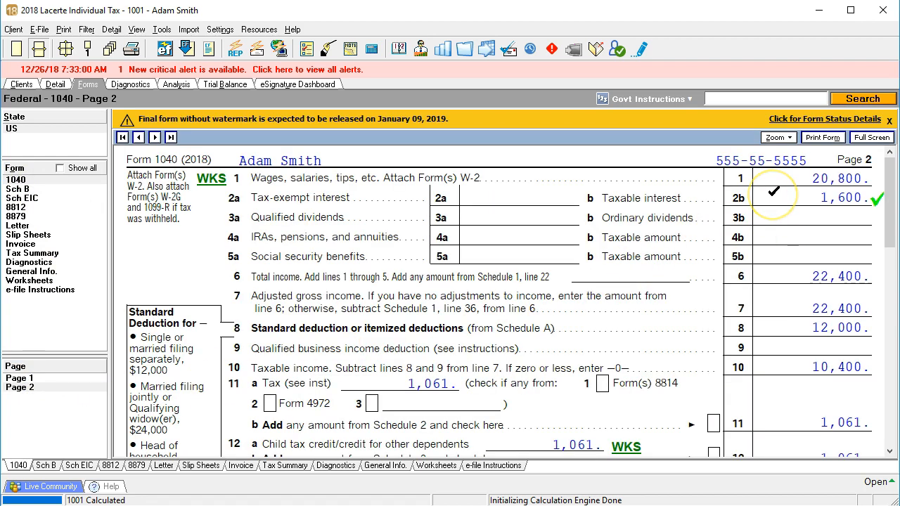
click(779, 185)
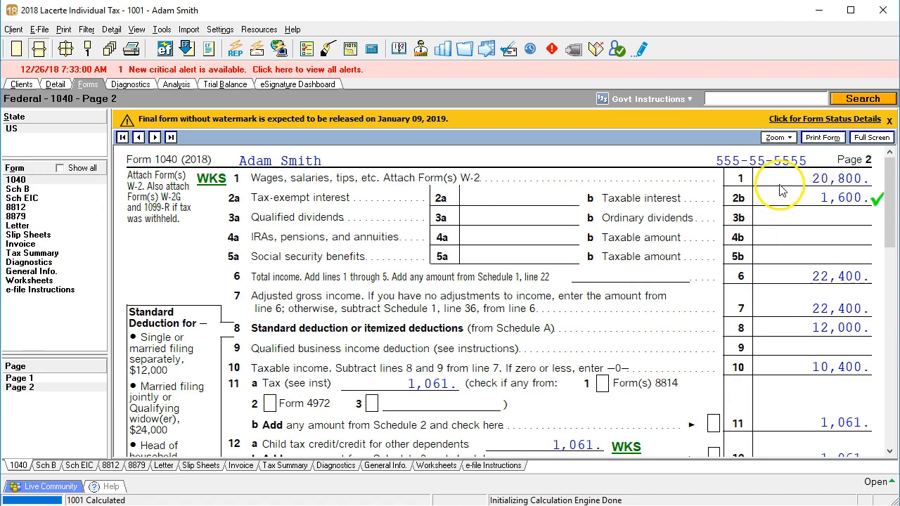
Step: Add check marks to adjusted gross income on line 7, the deduction on line 8 and taxable income on line 10 of Form 1040
click(787, 239)
click(789, 274)
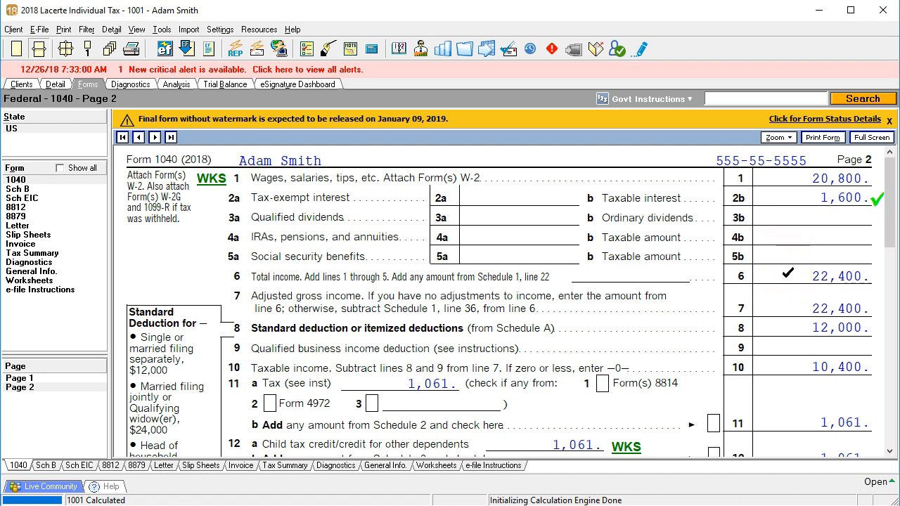
scroll(788, 274, down, 3)
click(796, 222)
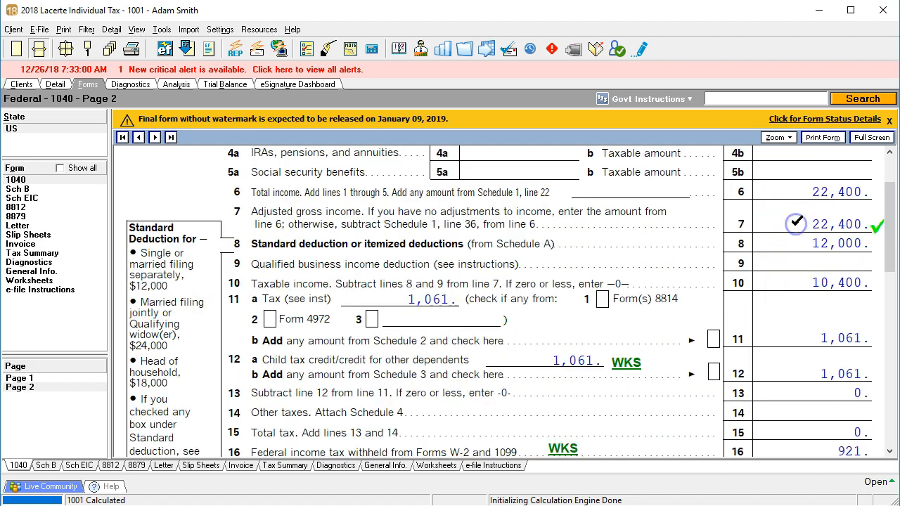
click(796, 242)
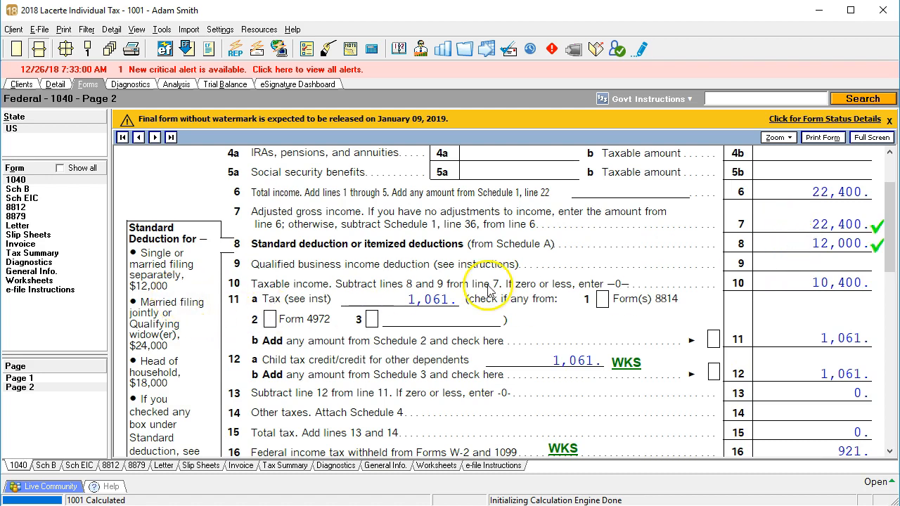
click(783, 280)
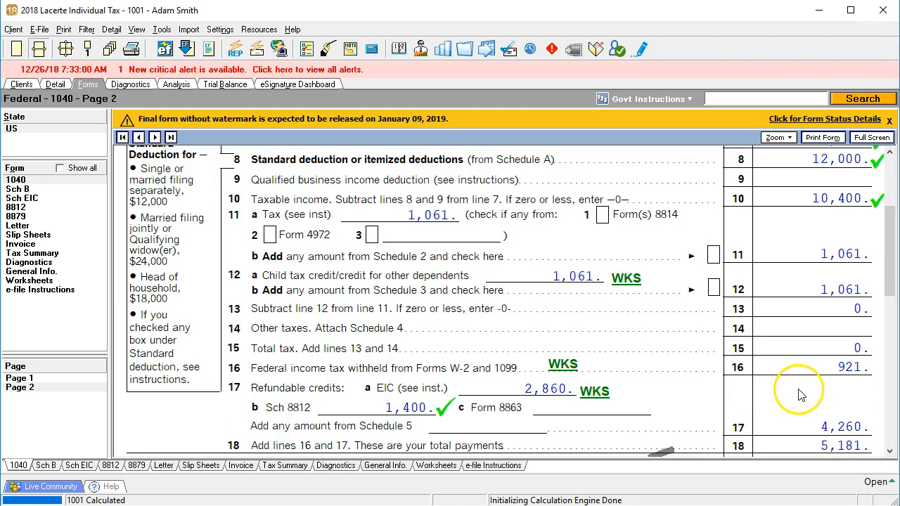
Step: Review the federal withholding, refundable credits, total payments and refund on lines 16 through 20a of Form 1040 page 2
click(818, 367)
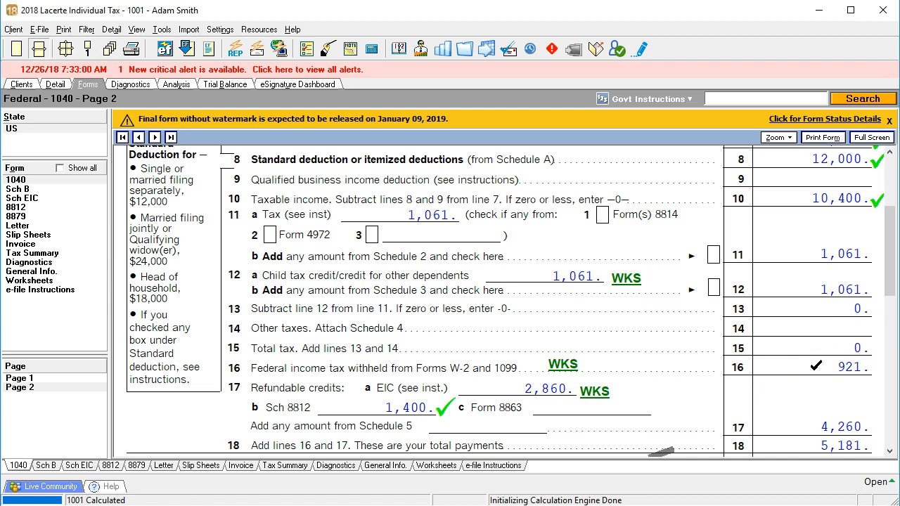
scroll(788, 360, down, 3)
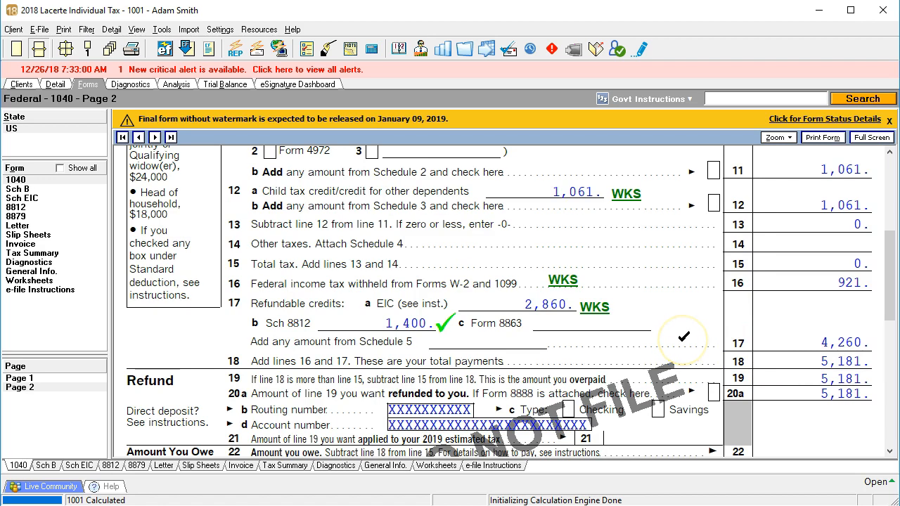